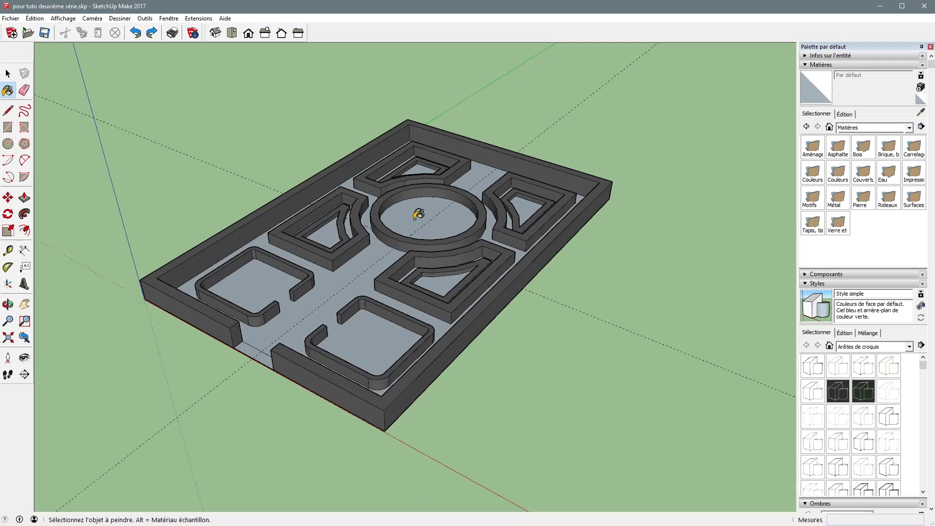
scroll(432, 291, up, 3)
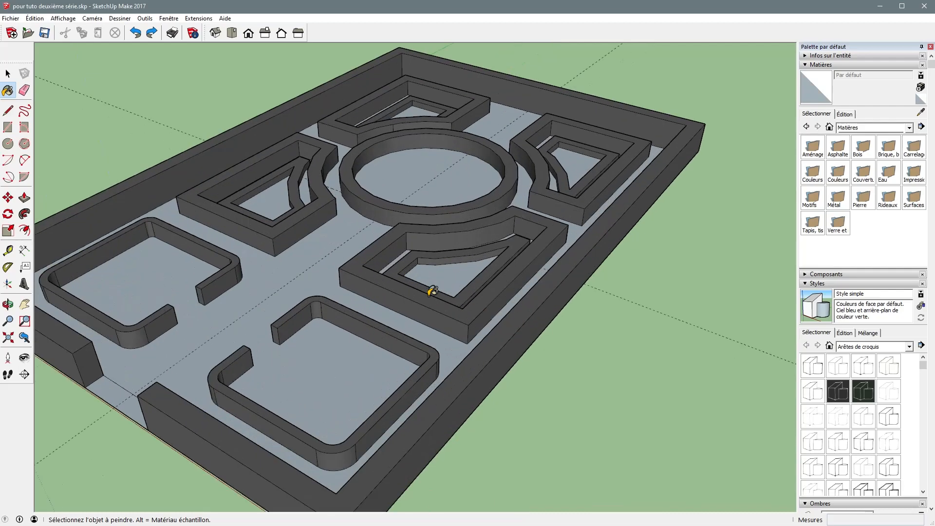
scroll(432, 291, up, 2)
scroll(425, 295, up, 1)
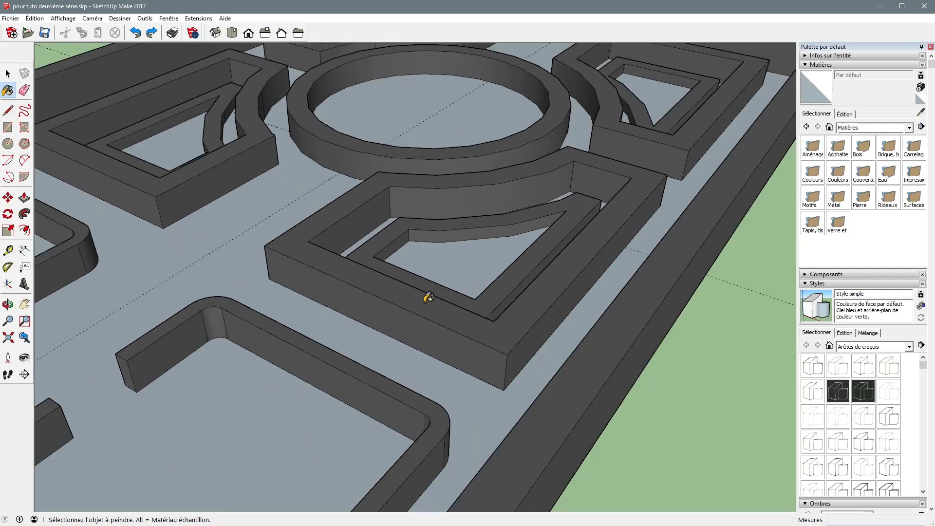
scroll(428, 298, down, 3)
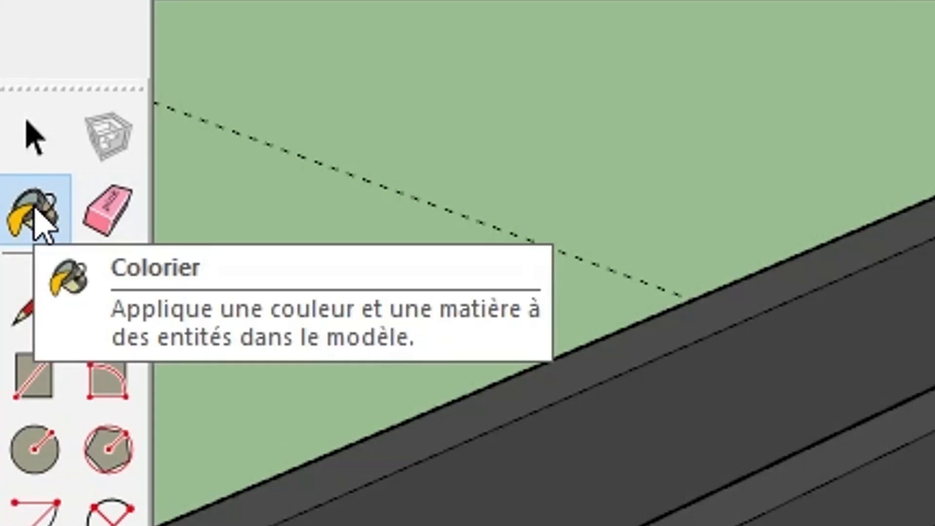
- Start a new paint material that uses the image haie02_cr.jpg from the végétal textures folder
click(34, 208)
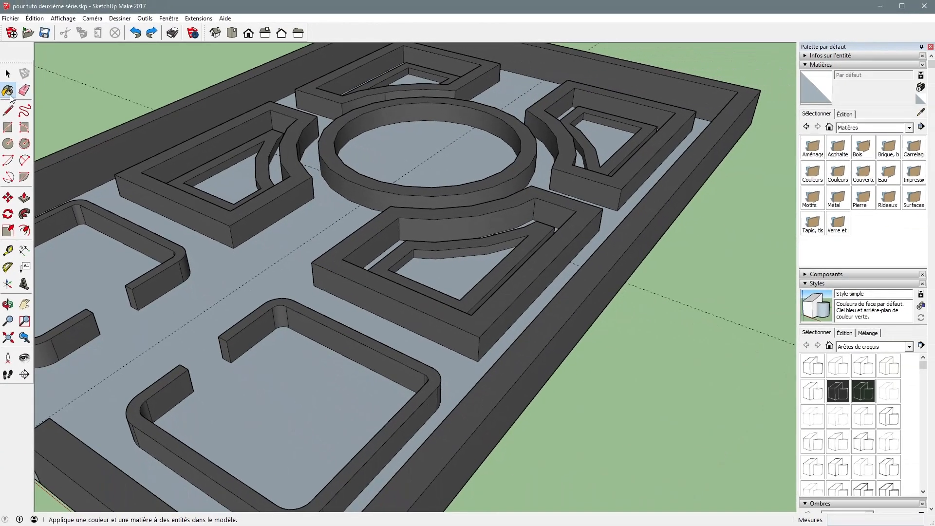
click(8, 91)
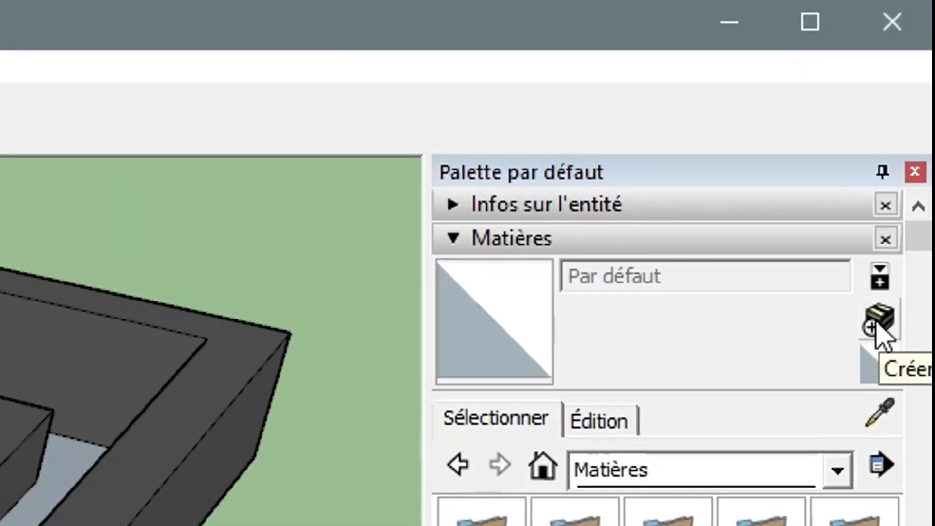
click(876, 326)
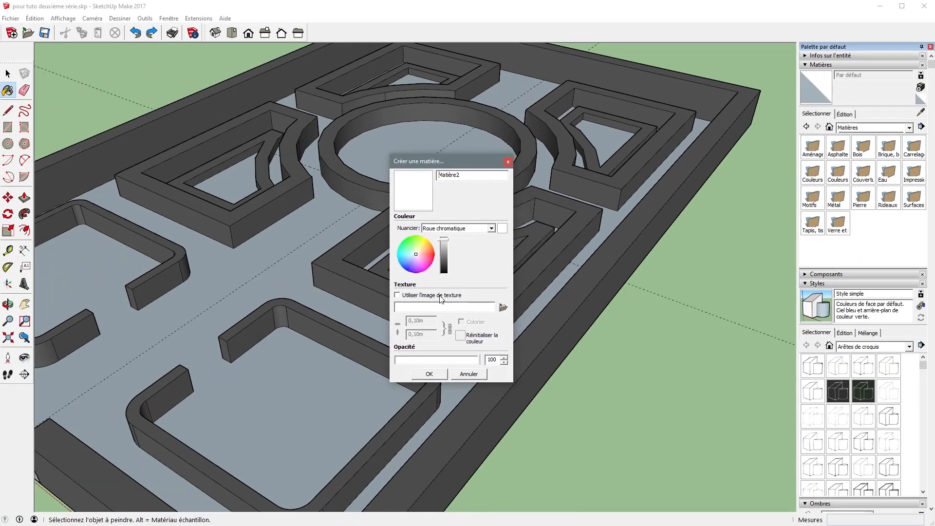
click(398, 295)
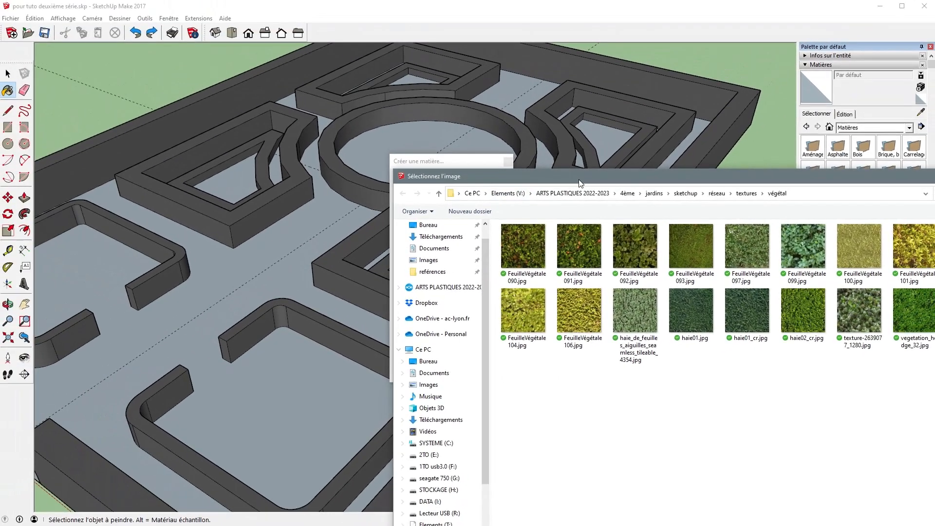
drag(581, 183, 316, 69)
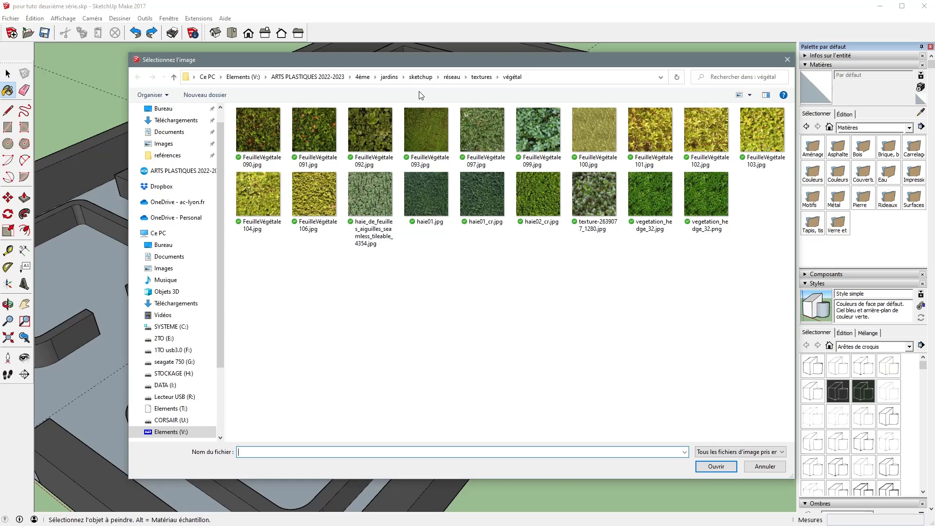
click(481, 78)
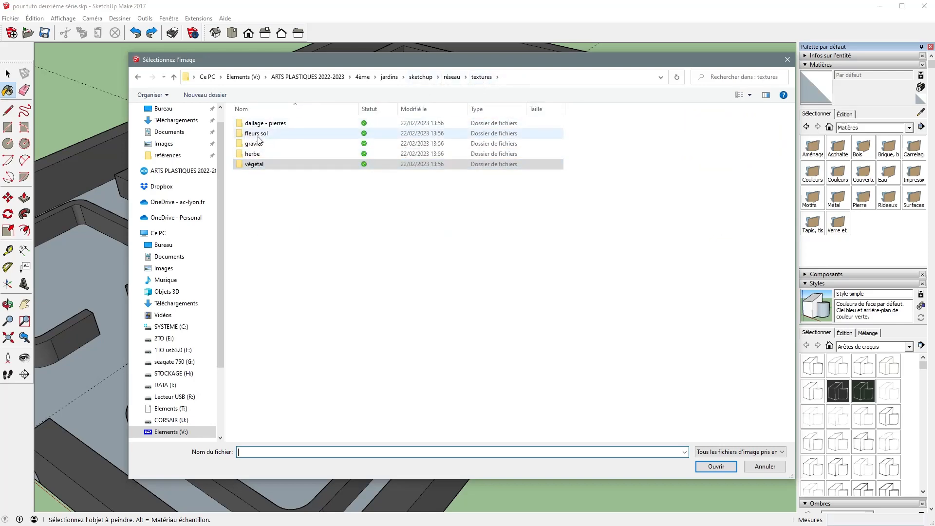
double_click(266, 165)
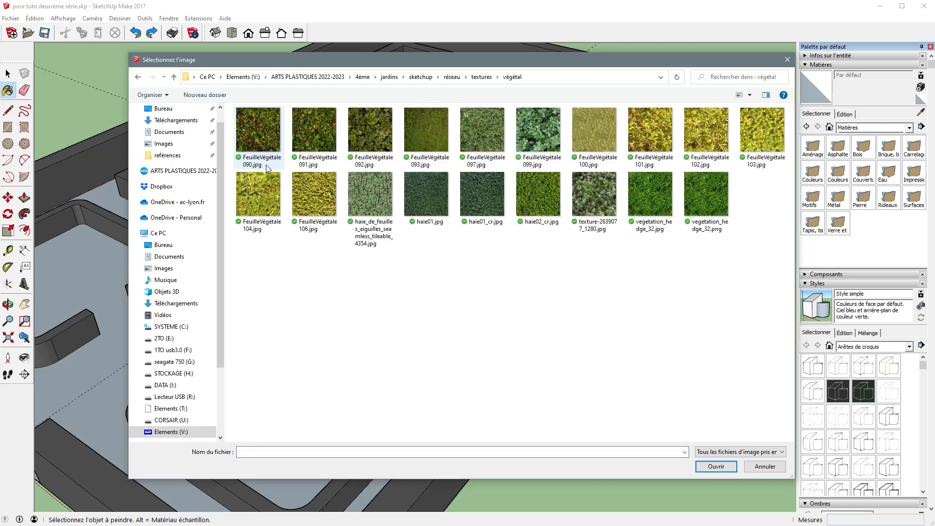
click(542, 194)
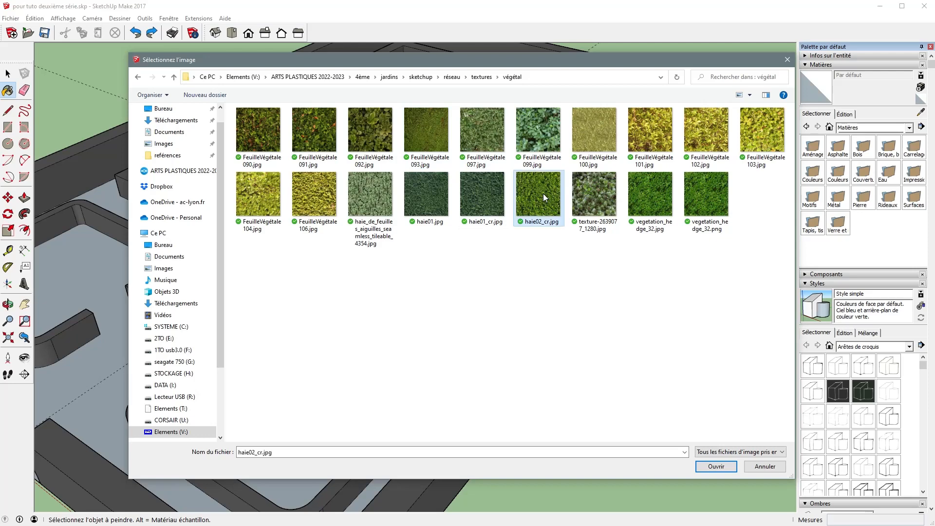
click(715, 466)
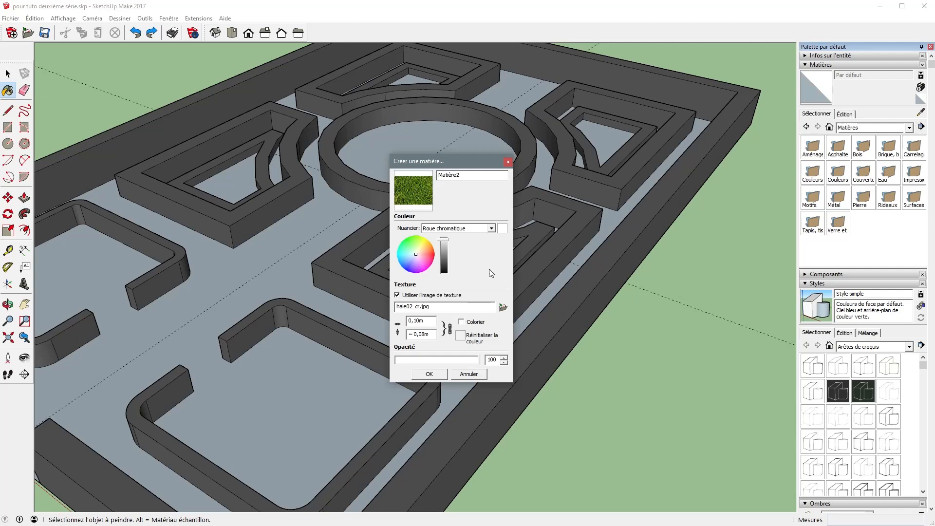
- Reset the new material's colour, brighten it slightly and create the material
mouse_move(443, 240)
mouse_down()
mouse_move(448, 261)
mouse_move(449, 245)
mouse_up()
click(461, 336)
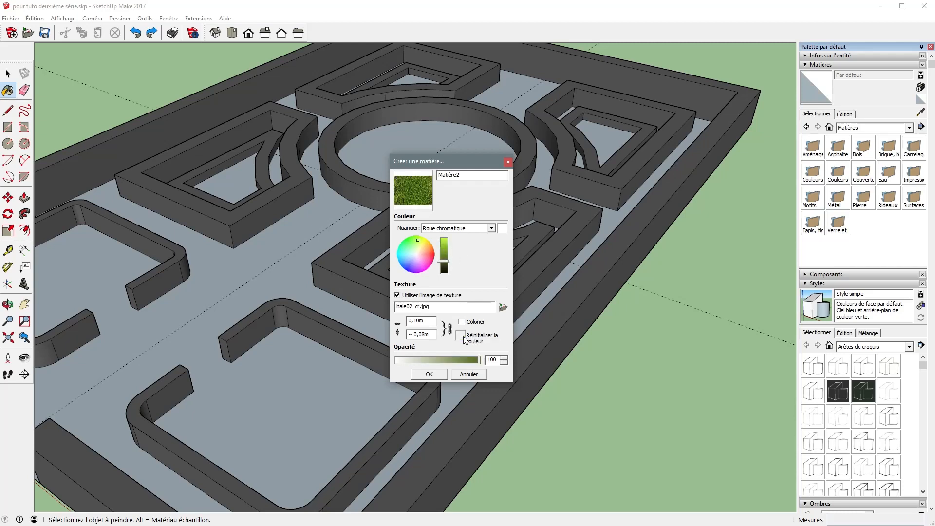
drag(446, 265, 449, 260)
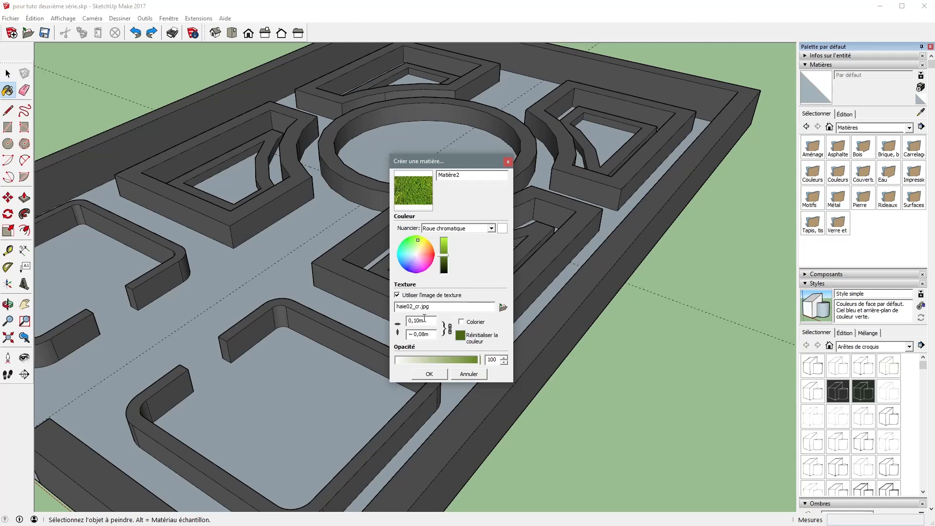
click(443, 373)
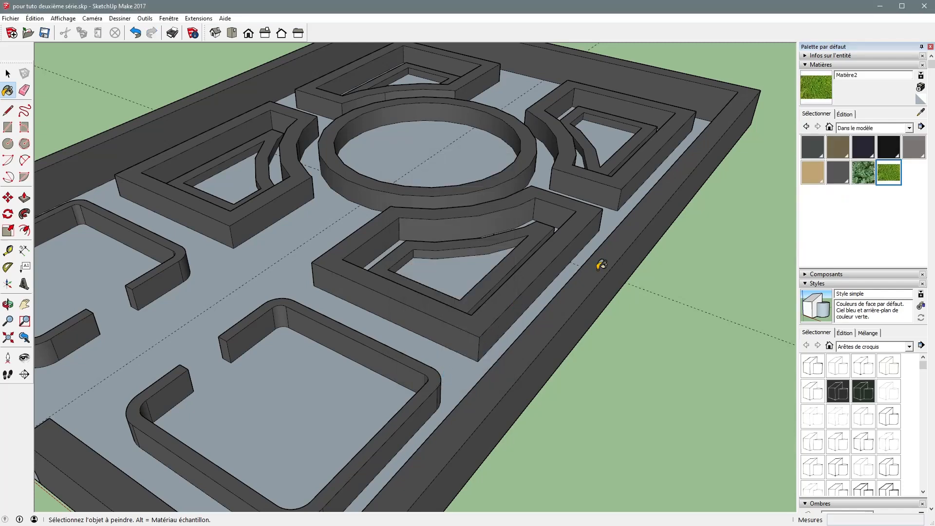
- Paint the top, outer sides and inner faces of the hedge frame nearest the viewer with the new leaf material
click(488, 318)
scroll(488, 317, up, 2)
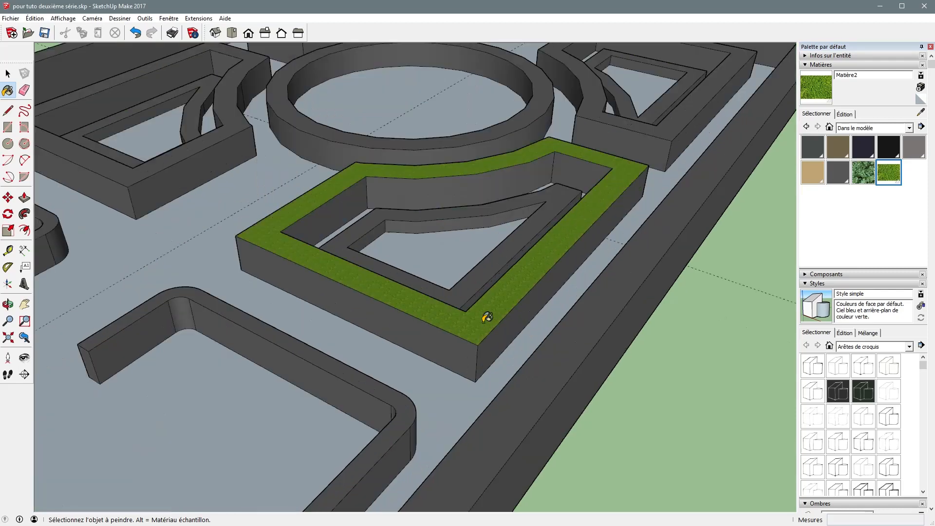
scroll(487, 317, up, 2)
click(449, 365)
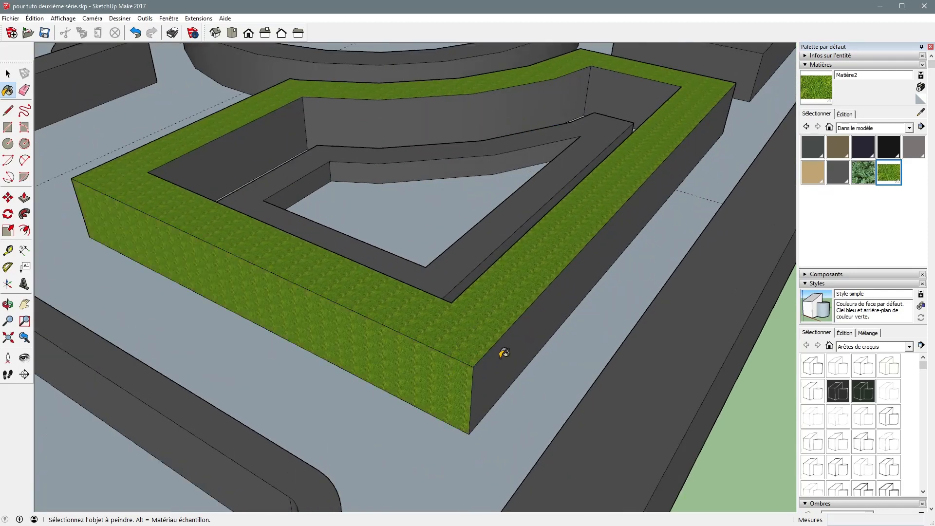
click(503, 352)
scroll(489, 345, down, 2)
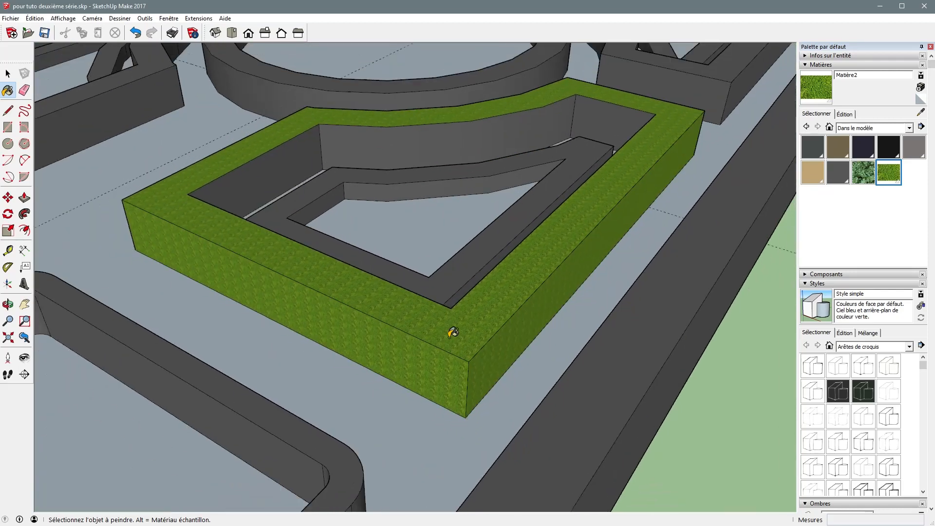
click(279, 181)
click(533, 122)
click(613, 119)
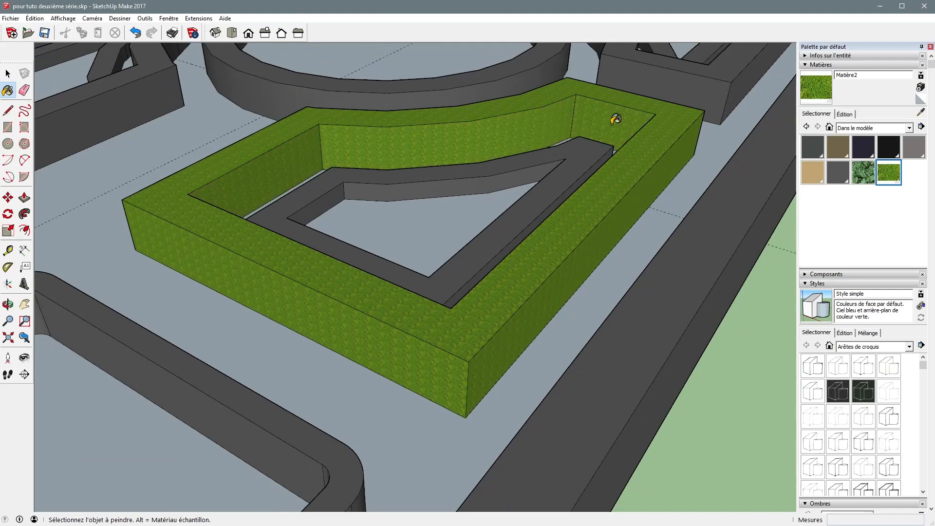
- Enlarge the hedge material's texture, trying a width of 0,20 m before settling on 0,30 m
scroll(455, 353, up, 3)
mouse_move(455, 355)
middle_down()
mouse_move(451, 255)
mouse_move(456, 341)
middle_up()
click(845, 114)
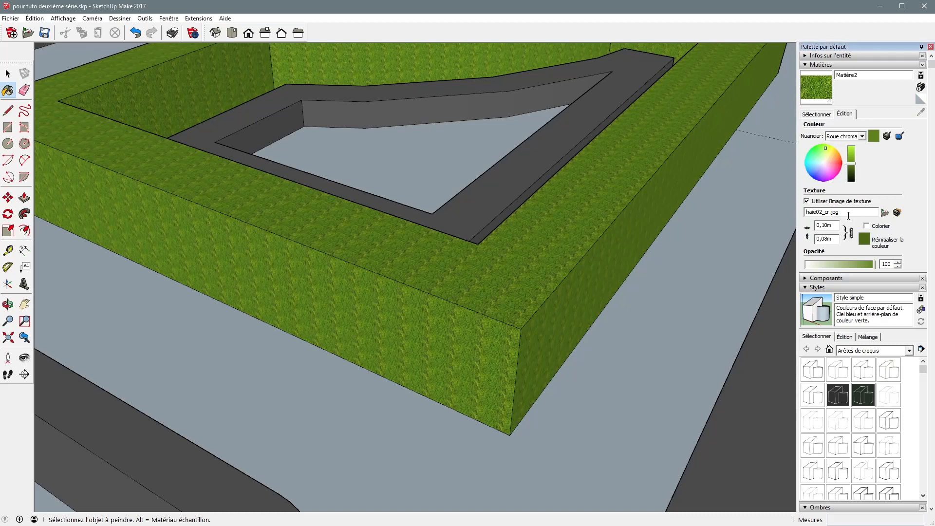
key(BackSpace)
text(2)
key(Return)
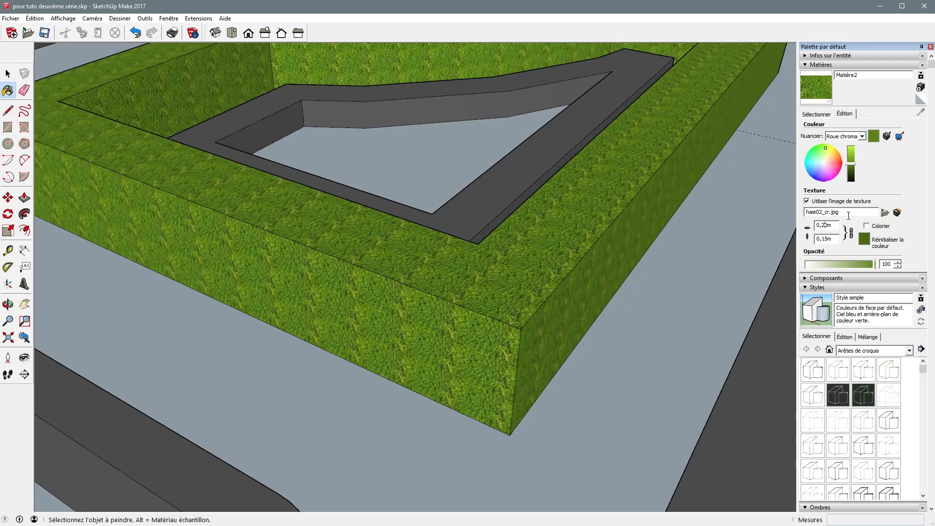
key(BackSpace)
text(3)
key(Return)
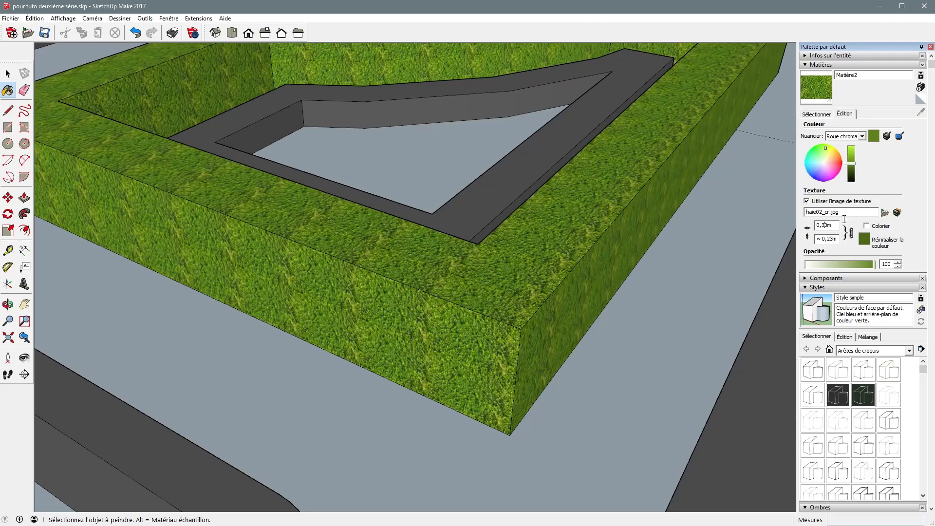
- Examine the scale and repetition of the leaf texture on the painted hedge from near and far
scroll(494, 276, down, 6)
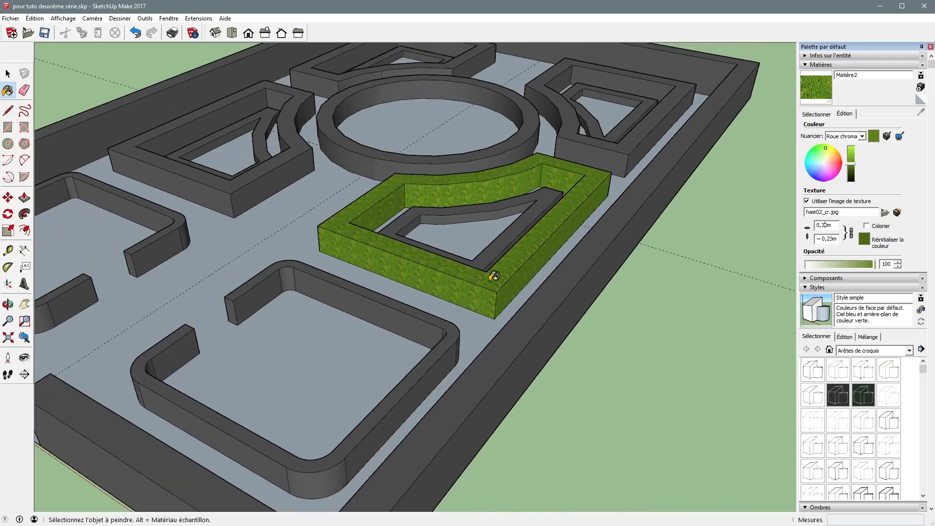
scroll(509, 293, up, 2)
mouse_move(507, 295)
middle_down()
mouse_move(499, 282)
mouse_move(516, 280)
middle_up()
scroll(516, 280, down, 5)
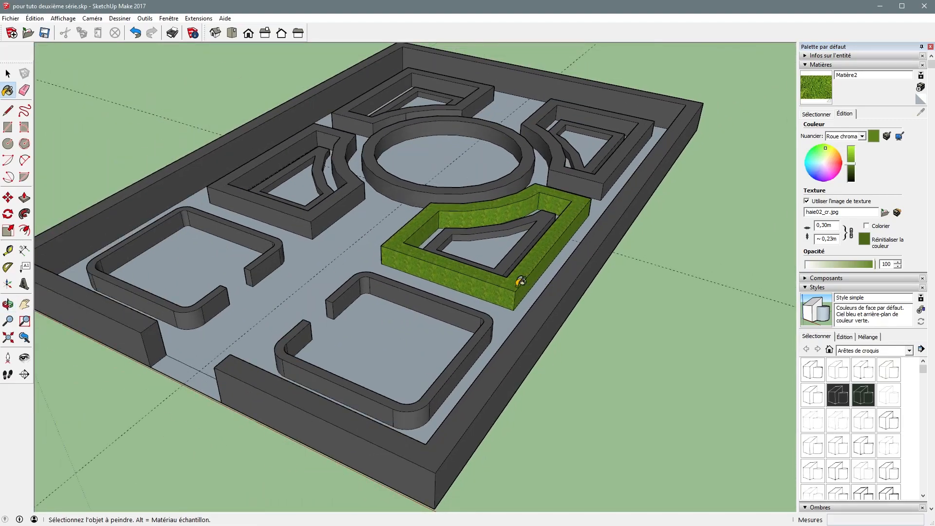
scroll(514, 286, up, 4)
mouse_move(511, 286)
middle_down()
mouse_move(516, 203)
mouse_move(503, 283)
middle_up()
scroll(502, 284, down, 4)
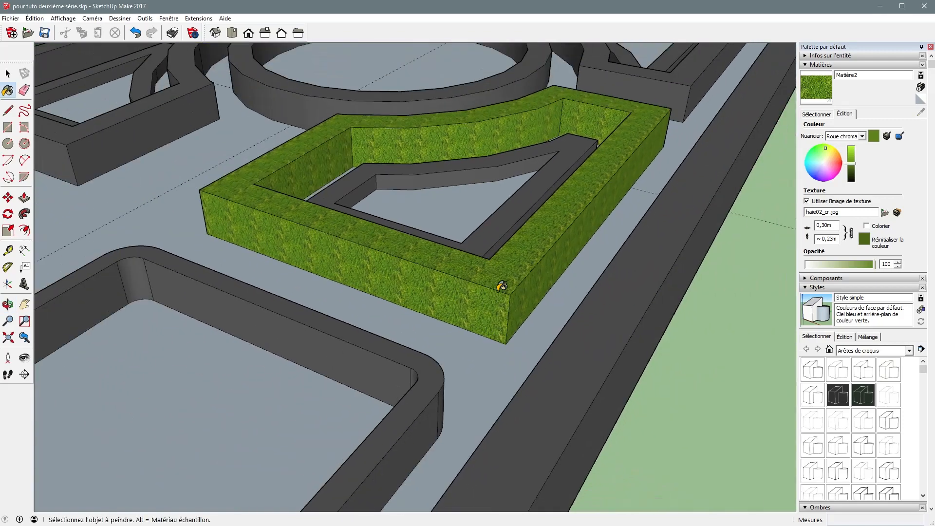
scroll(504, 285, down, 4)
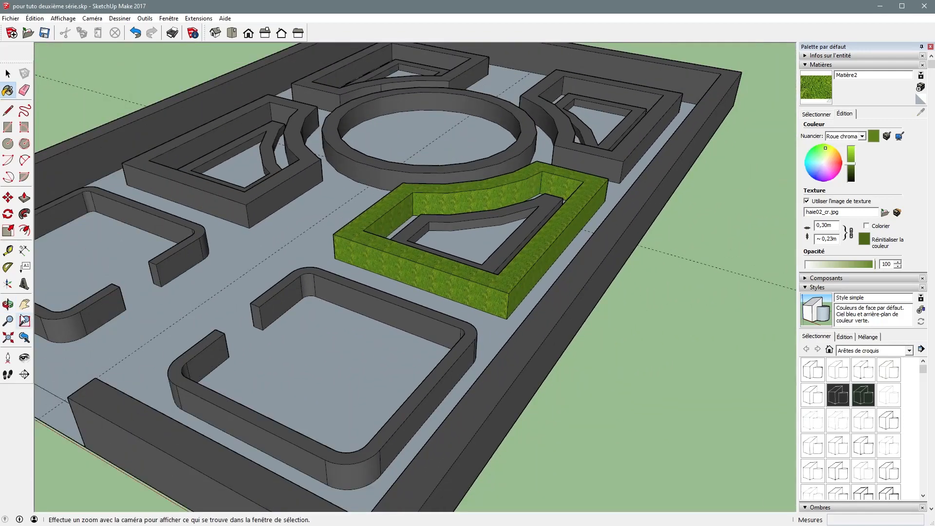
click(24, 305)
drag(413, 269, 501, 276)
middle_drag(610, 329, 573, 319)
drag(550, 265, 512, 257)
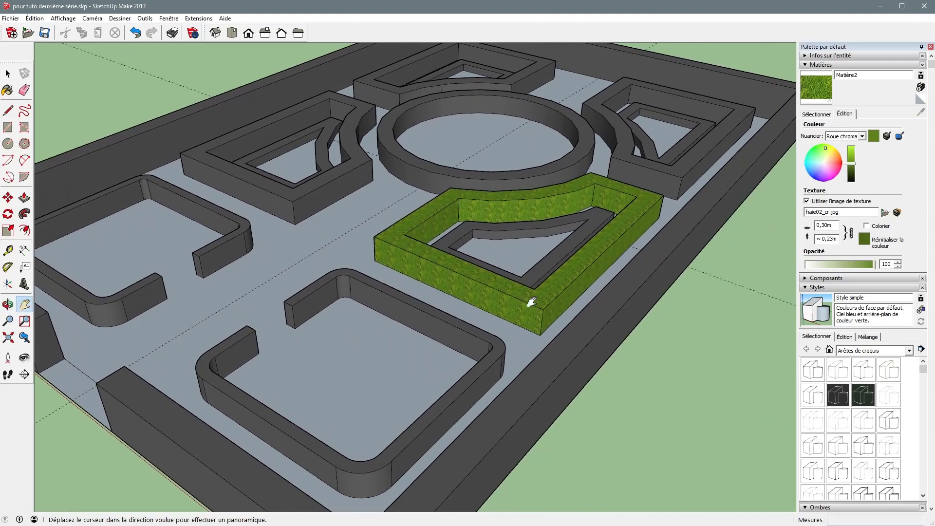
scroll(553, 294, down, 1)
scroll(549, 295, up, 5)
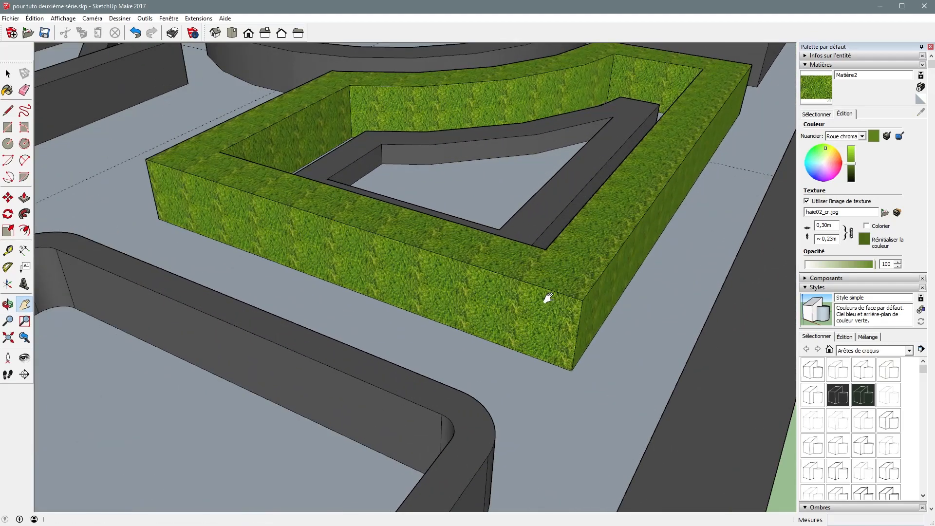
scroll(548, 298, up, 2)
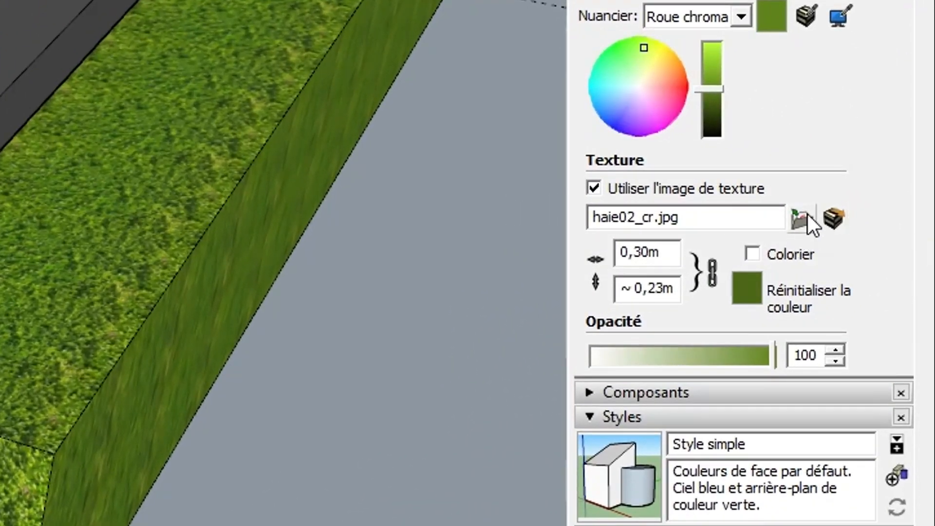
- Replace the hedge material's texture image with texture-2639077_1280.jpg
click(802, 220)
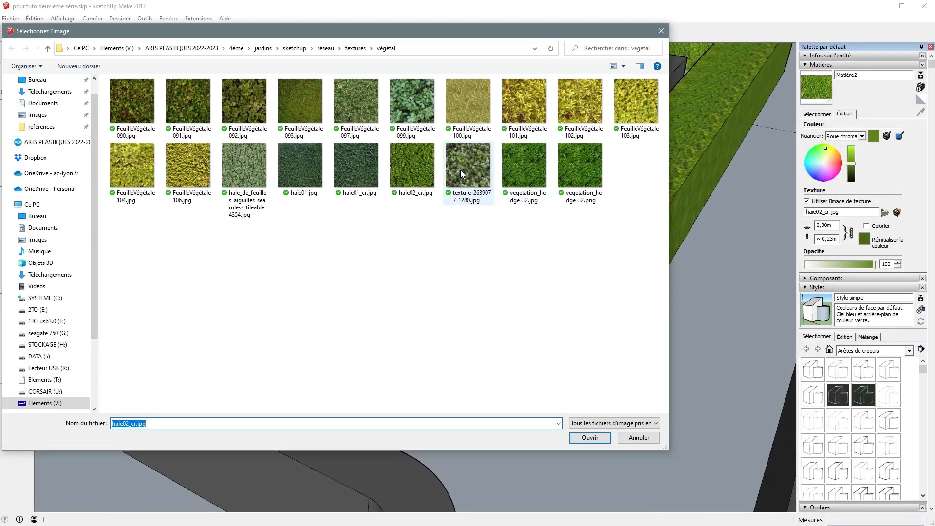
click(462, 173)
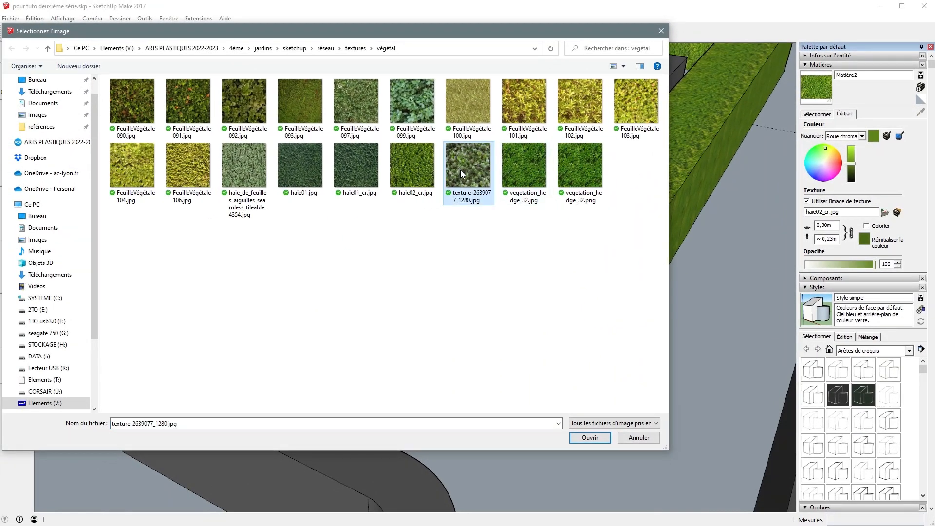
click(590, 437)
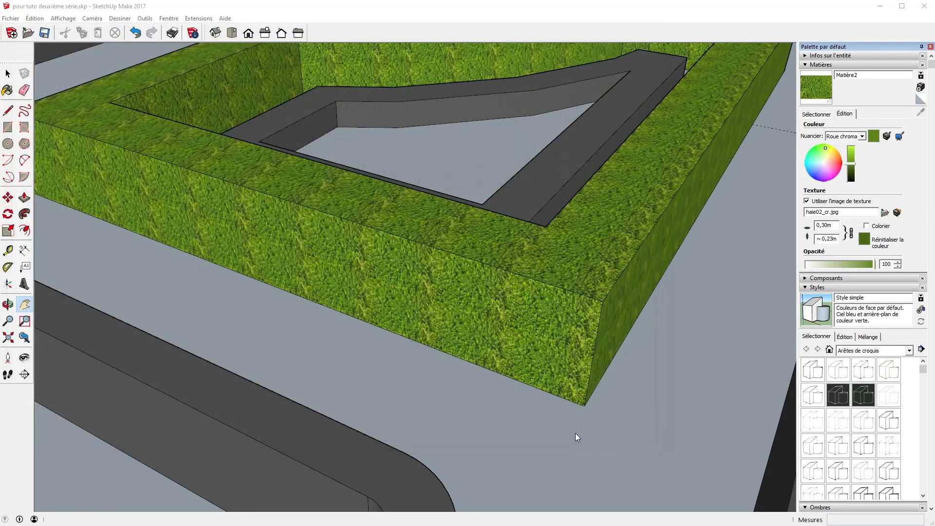
- Switch the hedge material's texture image to FeuilleVégétale106.jpg
click(885, 212)
click(197, 178)
click(590, 438)
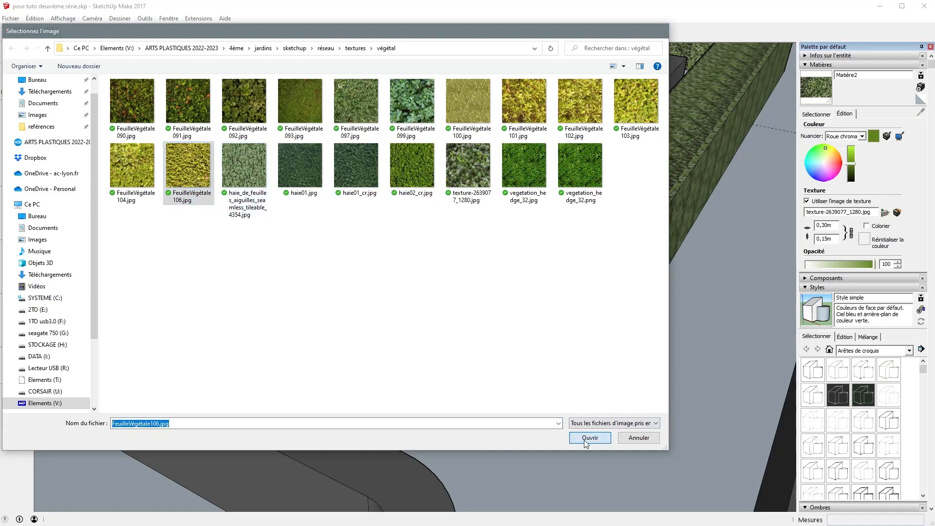